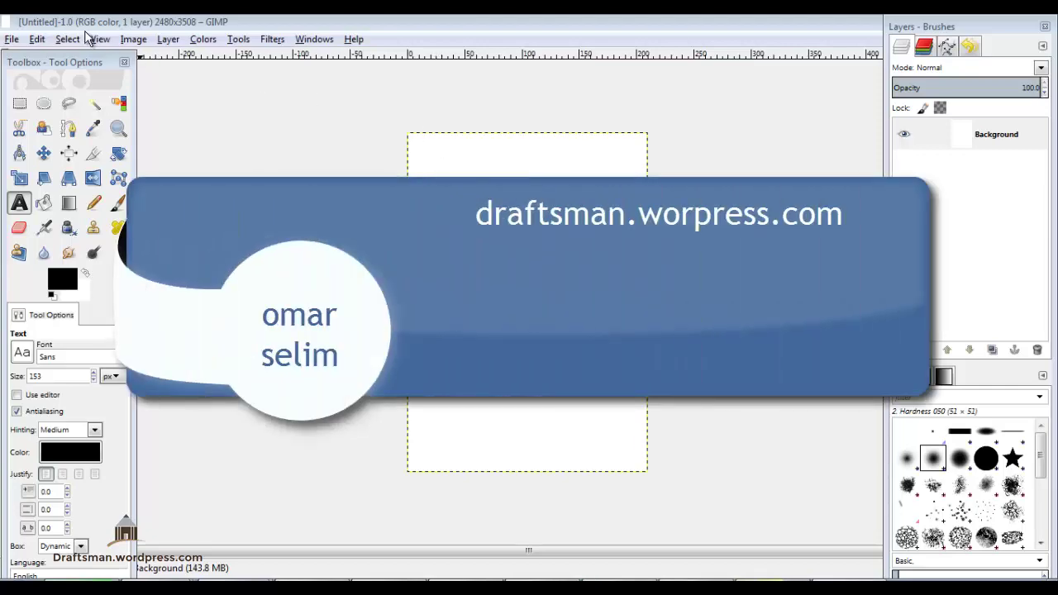
Step: In the Open Image dialog, browse to Pictures and select the 577238…_n.jpg quote photo
left_click(12, 39)
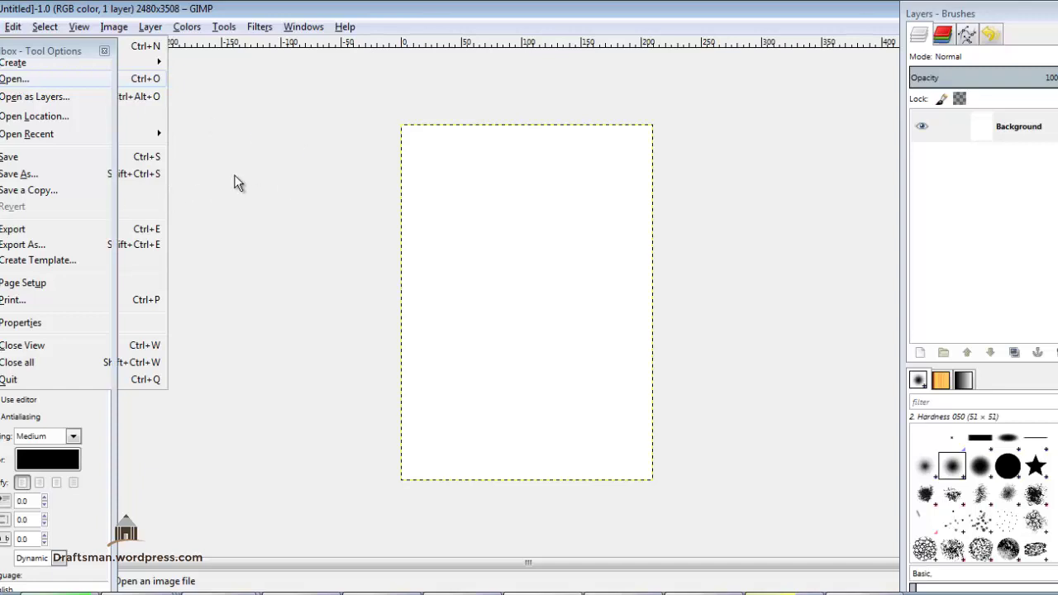
key("Return")
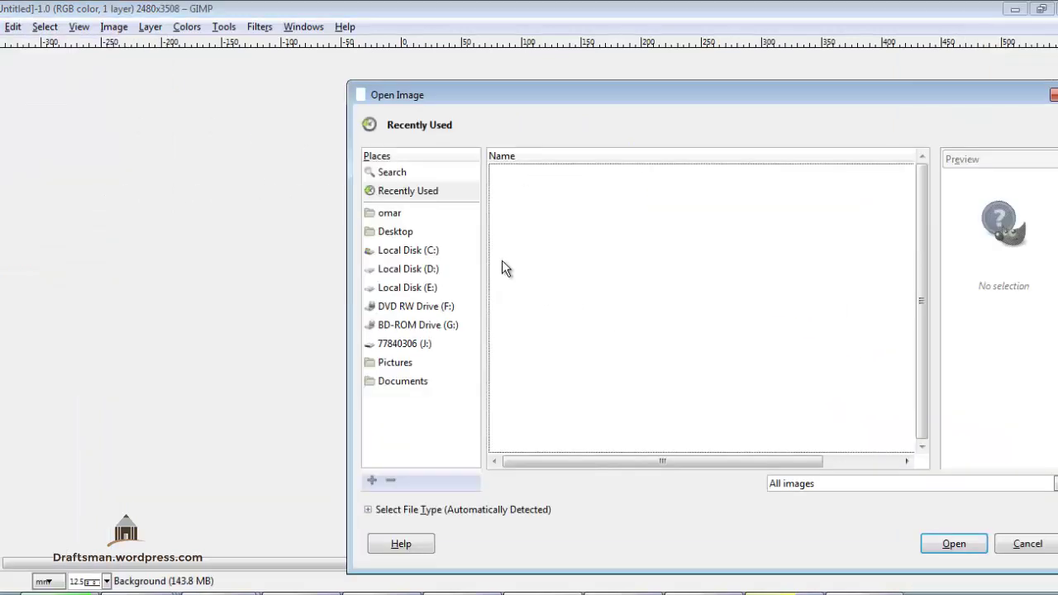
left_click(402, 231)
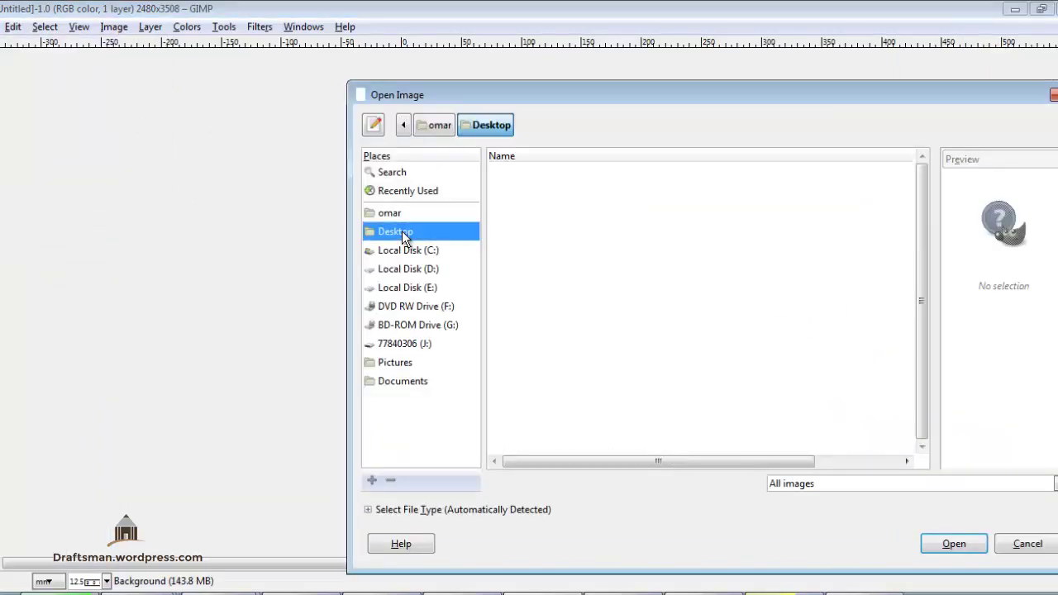
left_click(385, 364)
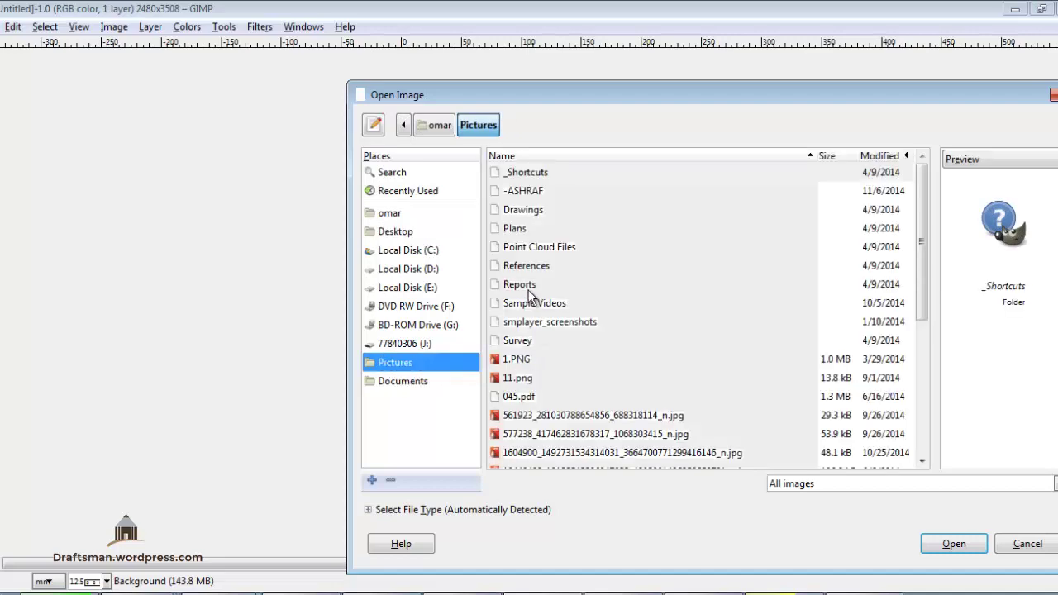
left_click(517, 285)
left_click_drag(663, 102, 478, 22)
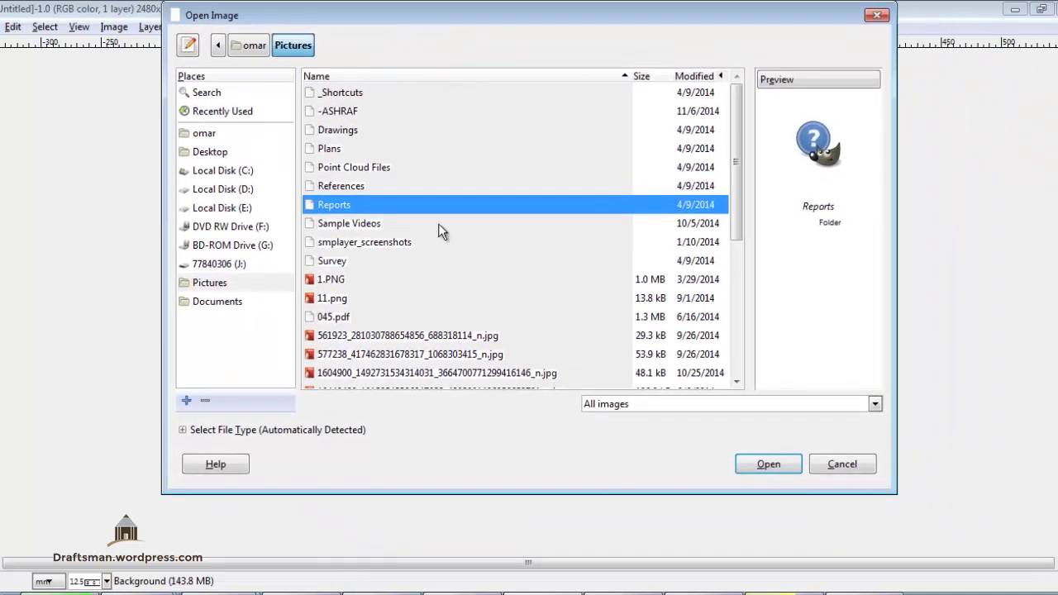
left_click(418, 336)
left_click(438, 355)
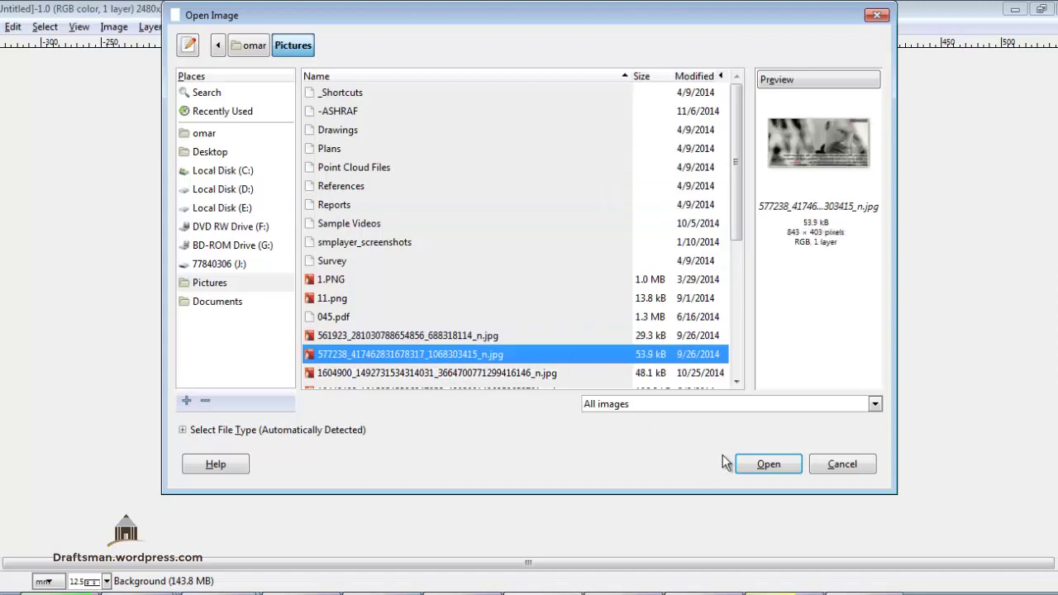
Step: Open the selected photo and convert it to the sRGB working space
left_click(875, 404)
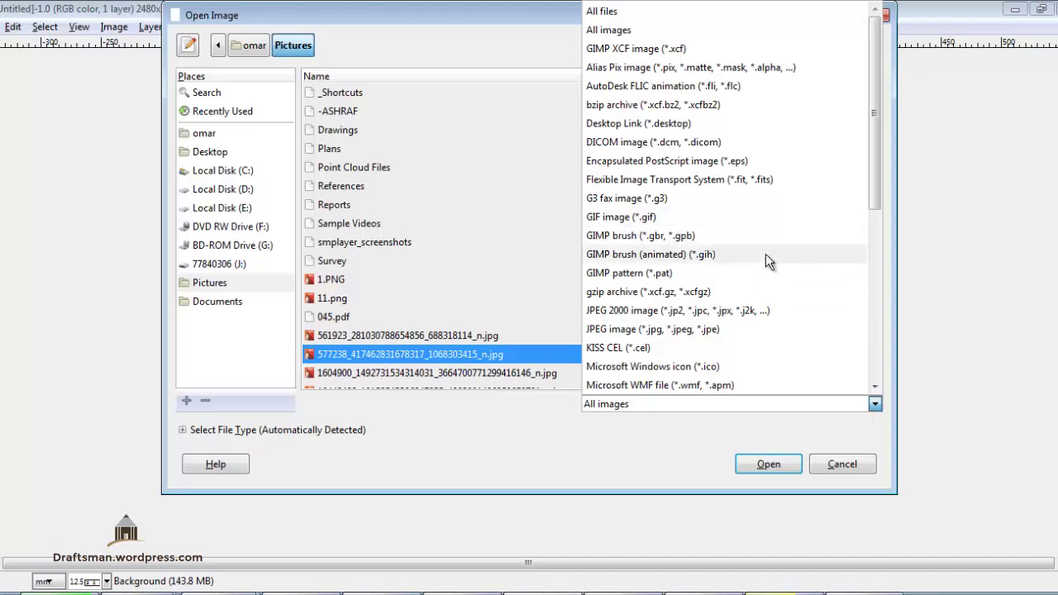
left_click(694, 463)
left_click(766, 465)
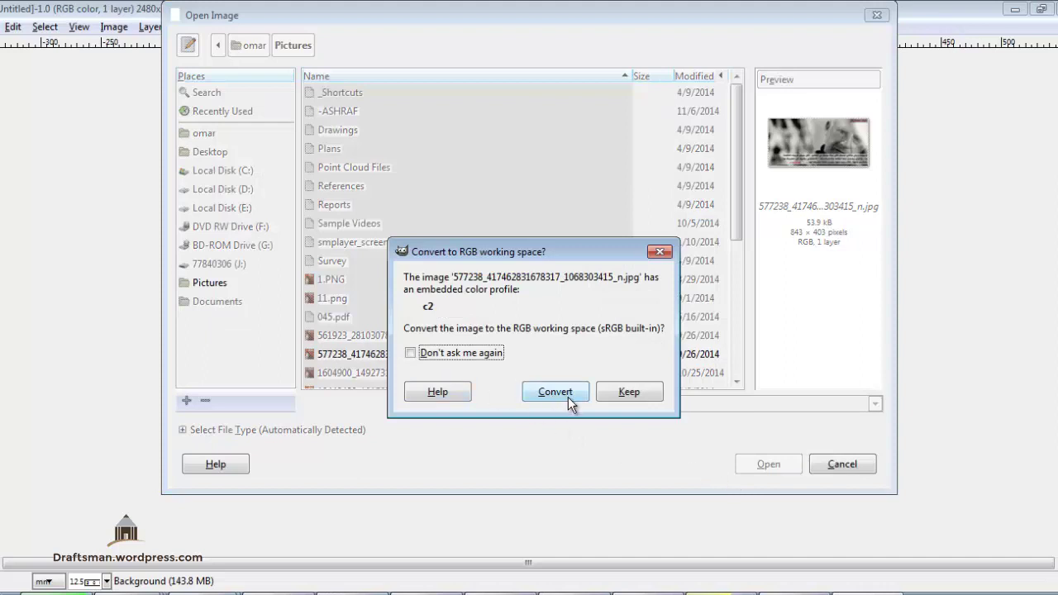
left_click(622, 391)
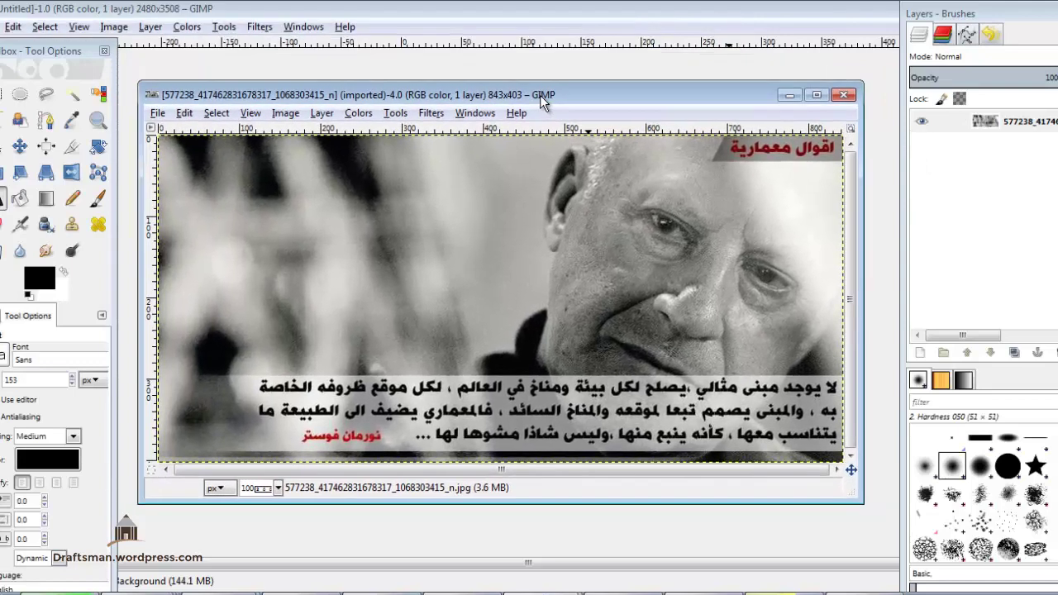
Step: Move the photo window into clear view and pan around it with the navigation preview
left_click_drag(414, 43, 533, 96)
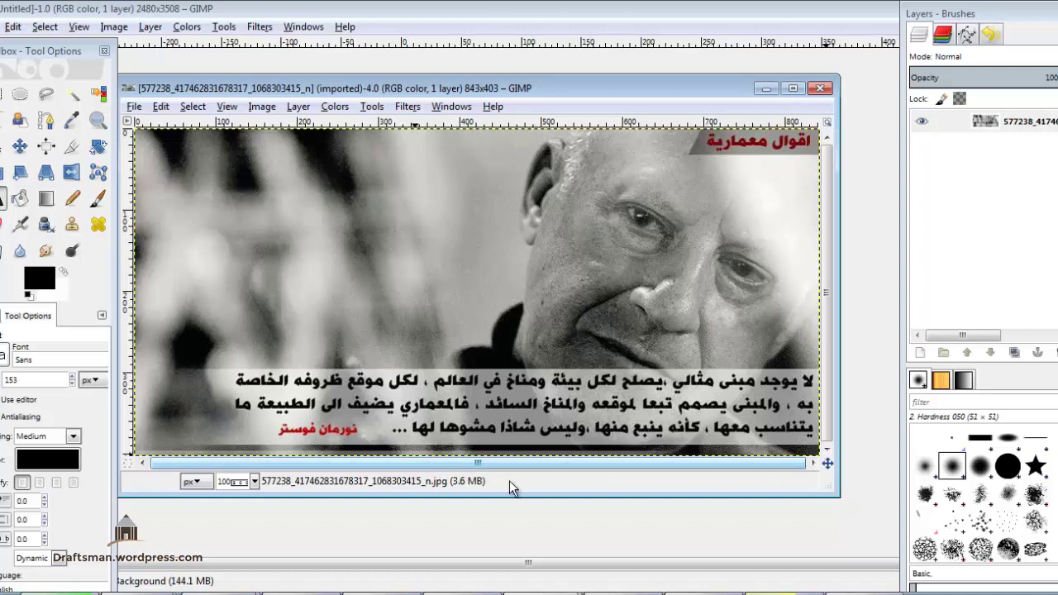
left_click(813, 465)
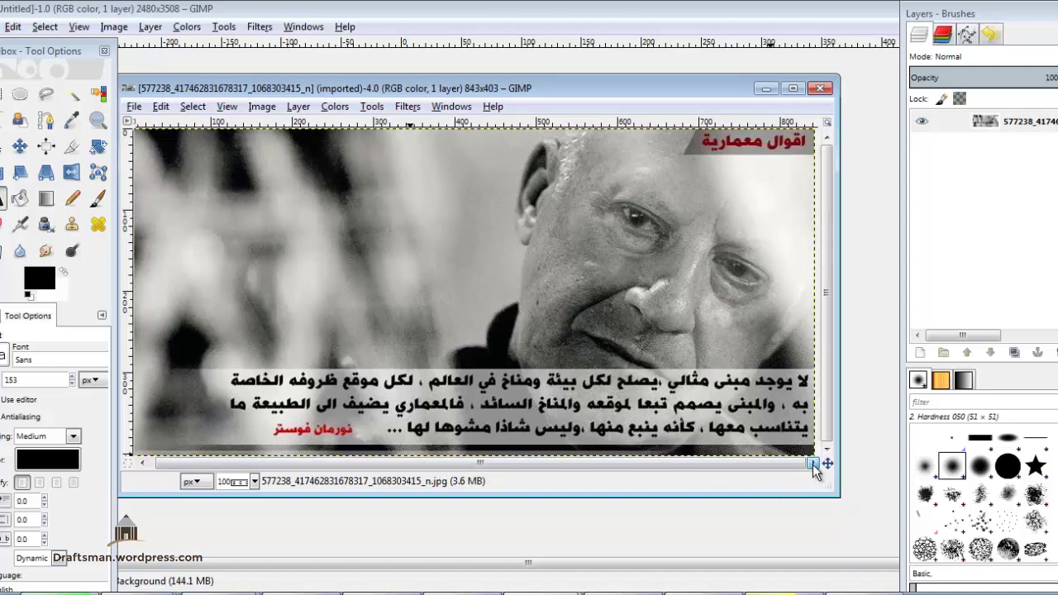
left_click(826, 465)
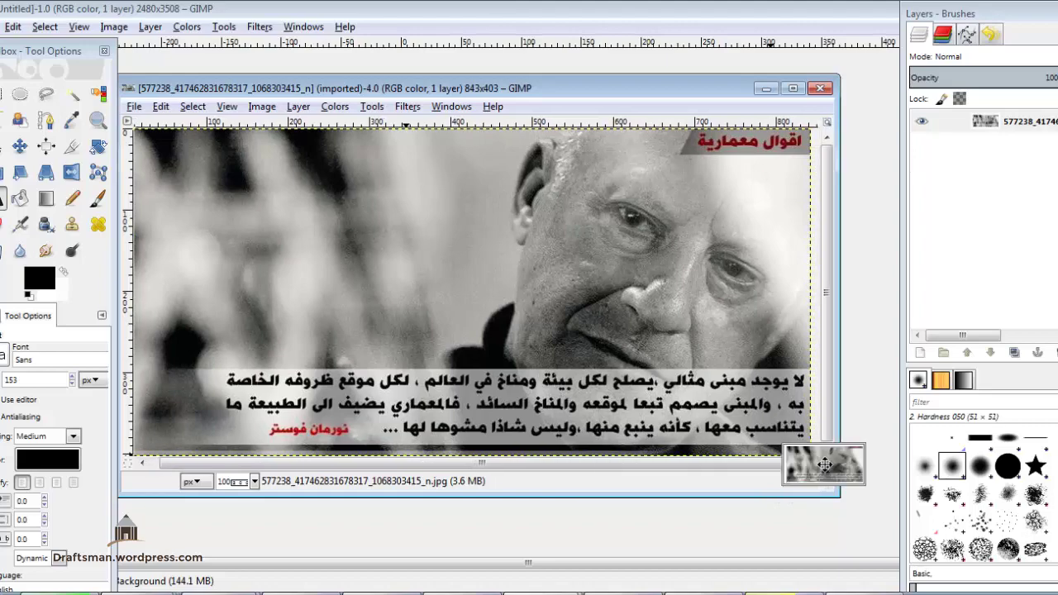
left_click_drag(825, 465, 843, 478)
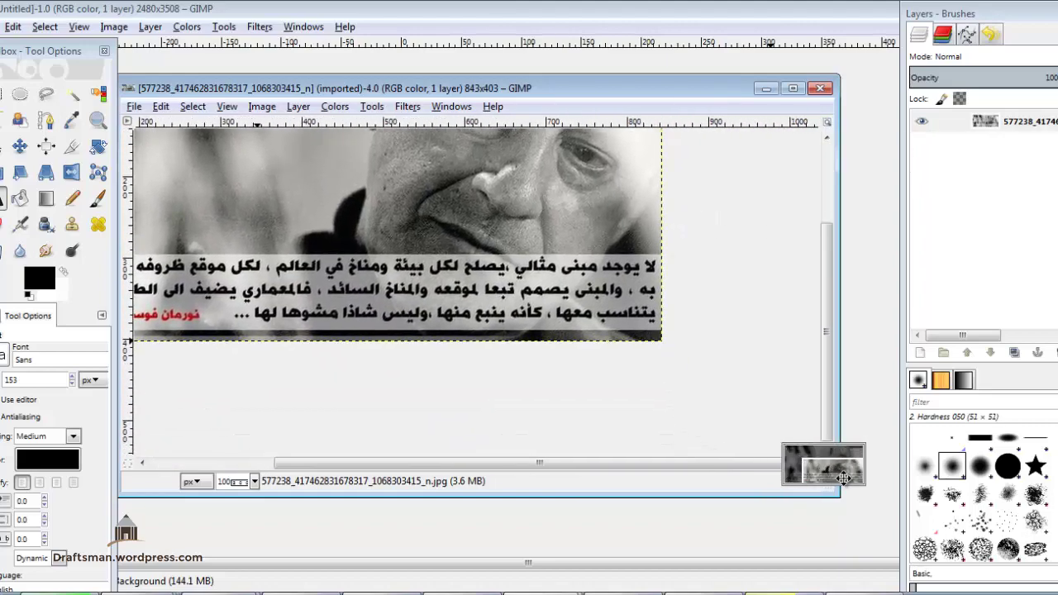
left_click_drag(843, 478, 782, 548)
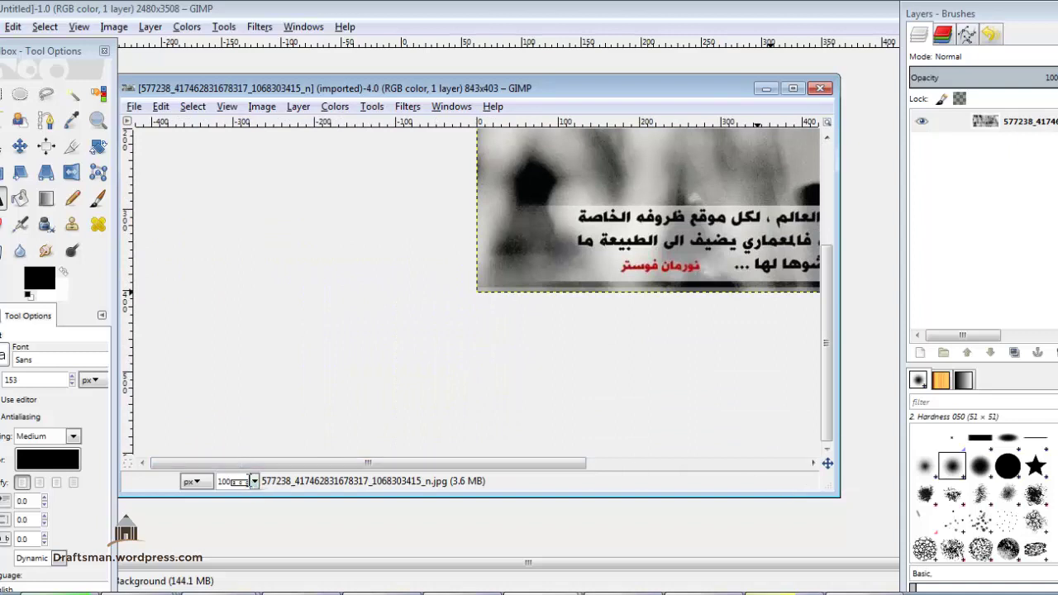
Step: Zoom the photo to 200% and 50%, zoom in on the text, then return to 100%
left_click(254, 482)
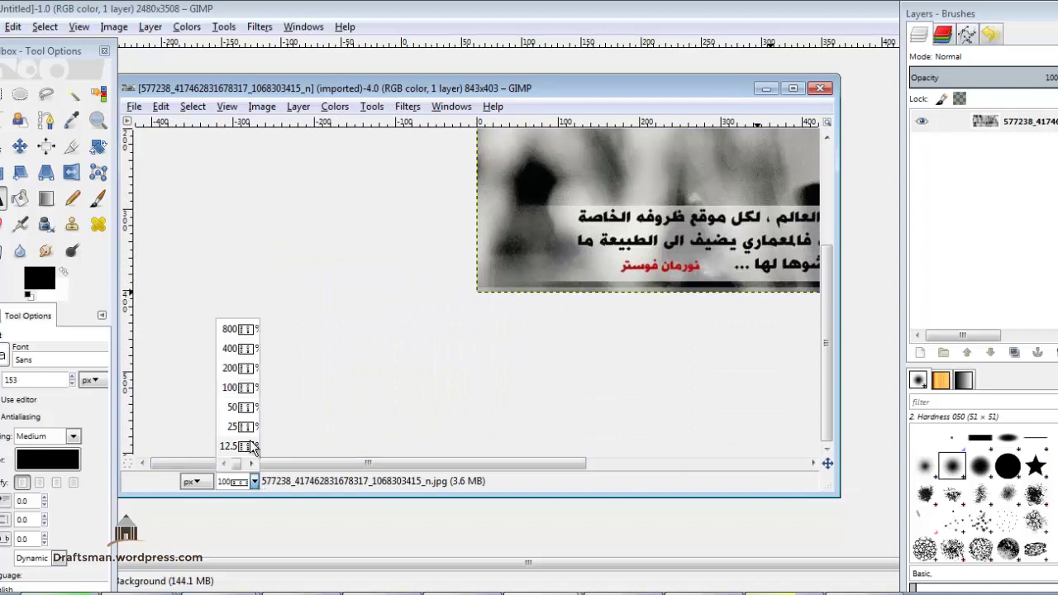
left_click(238, 367)
left_click(255, 482)
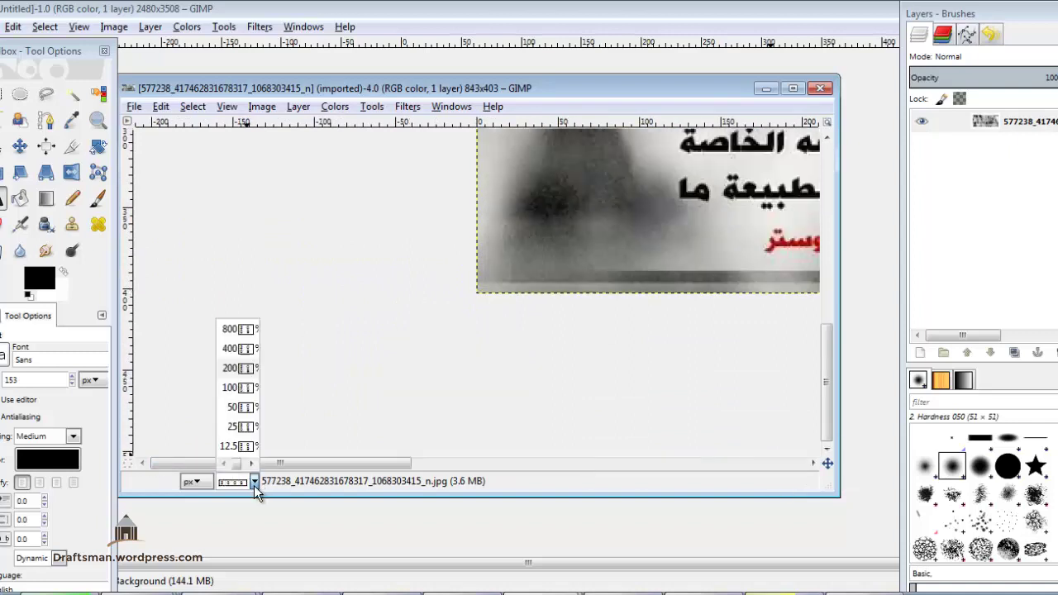
left_click(240, 406)
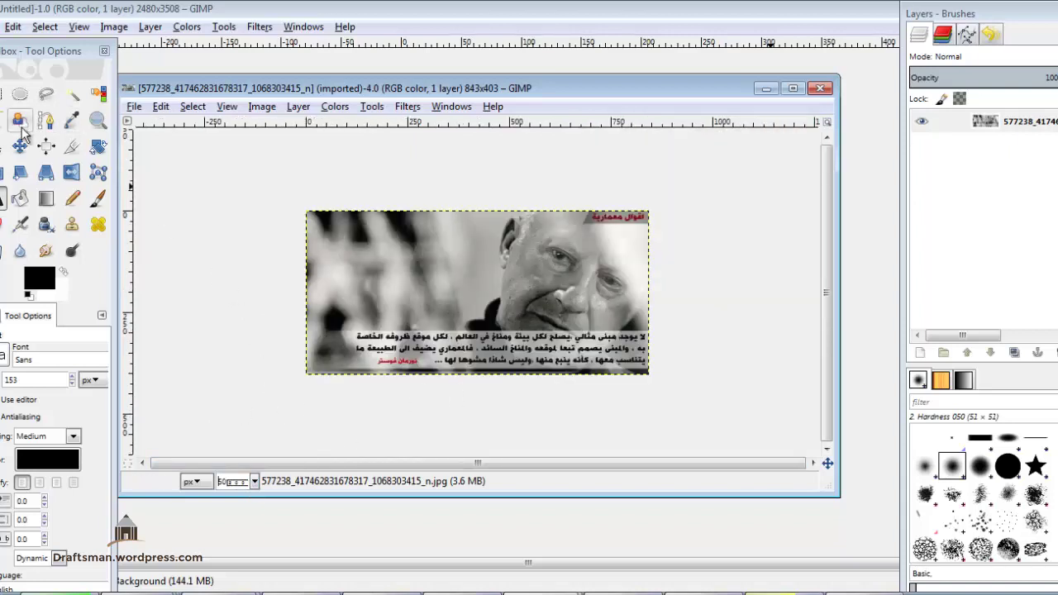
left_click(98, 120)
left_click_drag(455, 331, 565, 374)
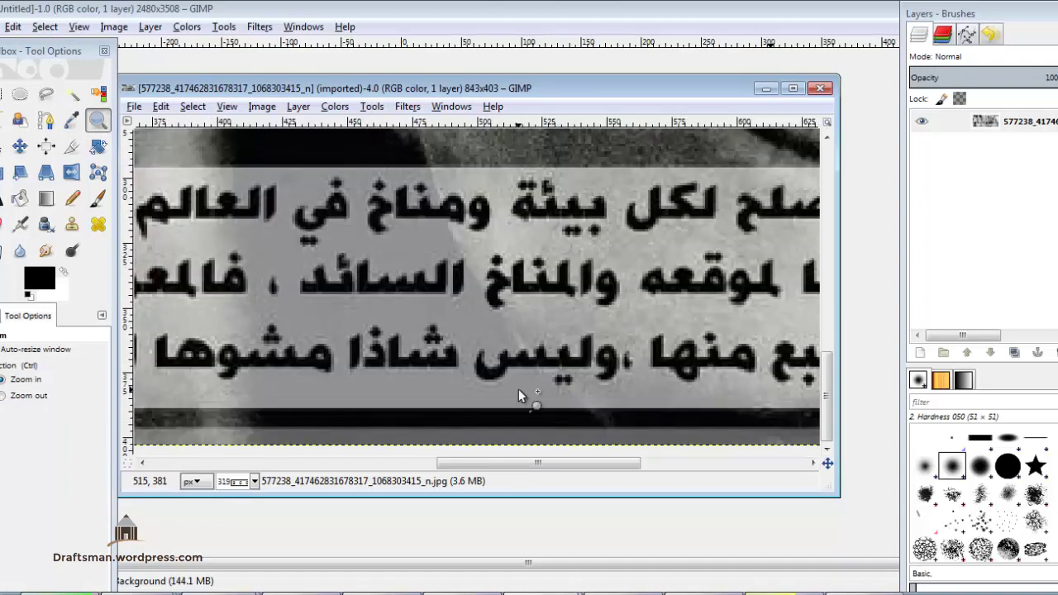
key("1")
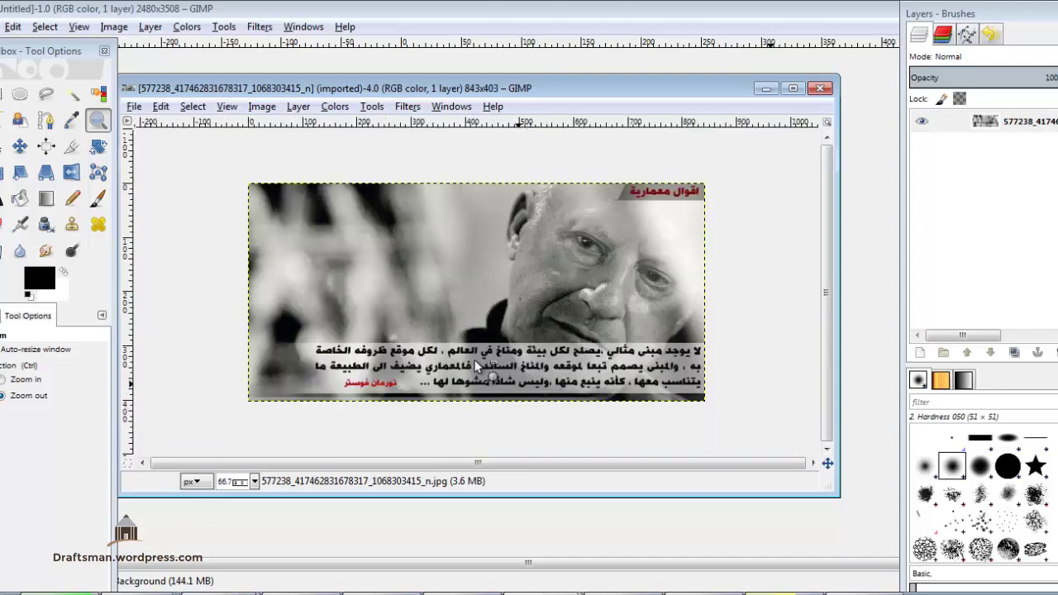
left_click(475, 363, "ctrl")
left_click(682, 264)
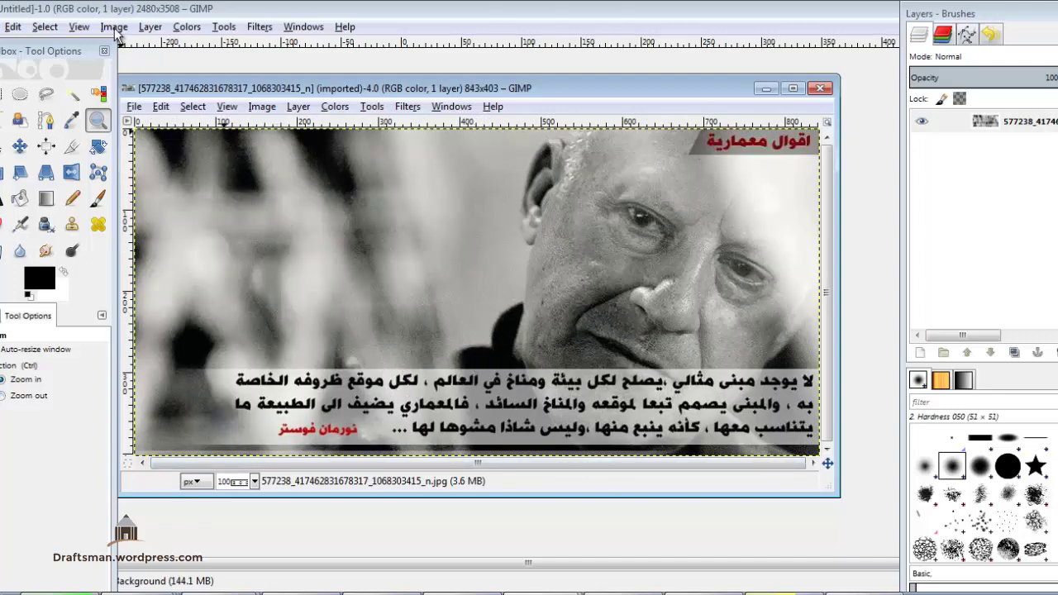
Step: Bring the Untitled canvas to the front and show the Windows menu listing both open images
left_click(114, 26)
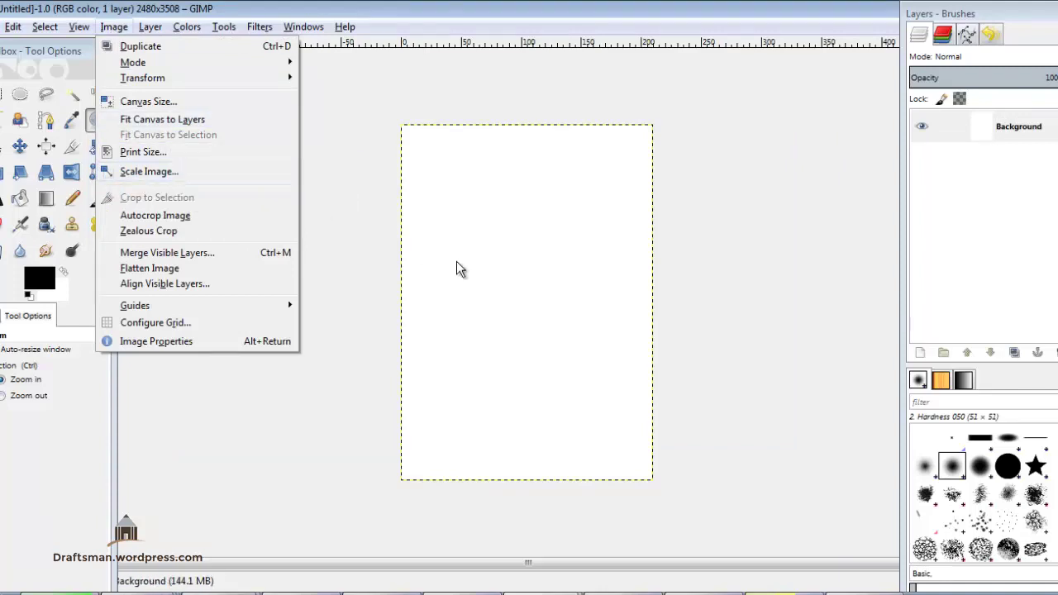
left_click(394, 280)
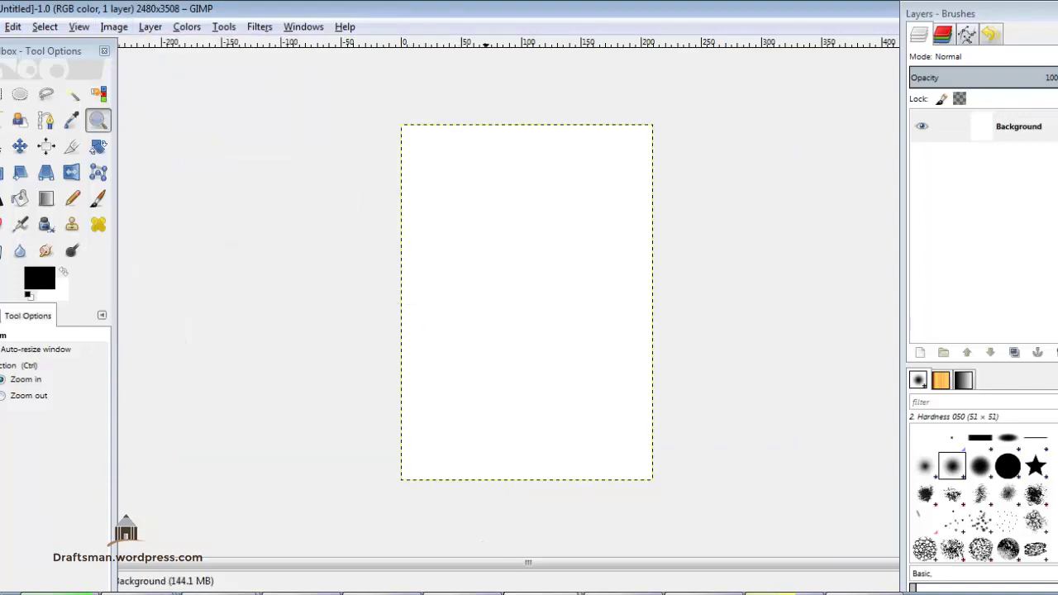
right_click(593, 591)
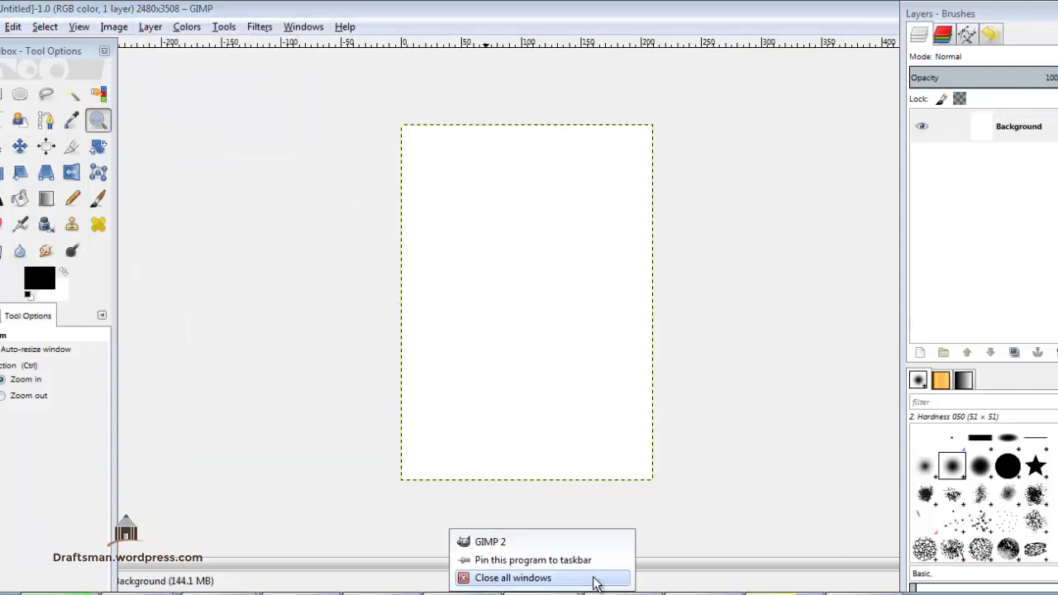
left_click(532, 544)
left_click(306, 27)
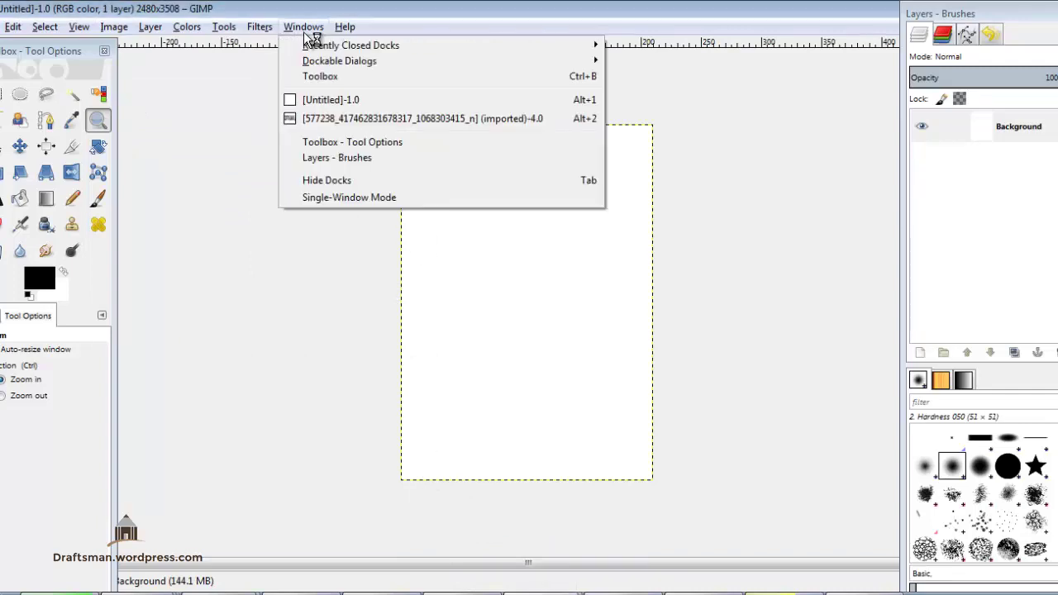
Step: Bring the quote photo window forward, maximize it, and show the Image menu's transform options
left_click(342, 122)
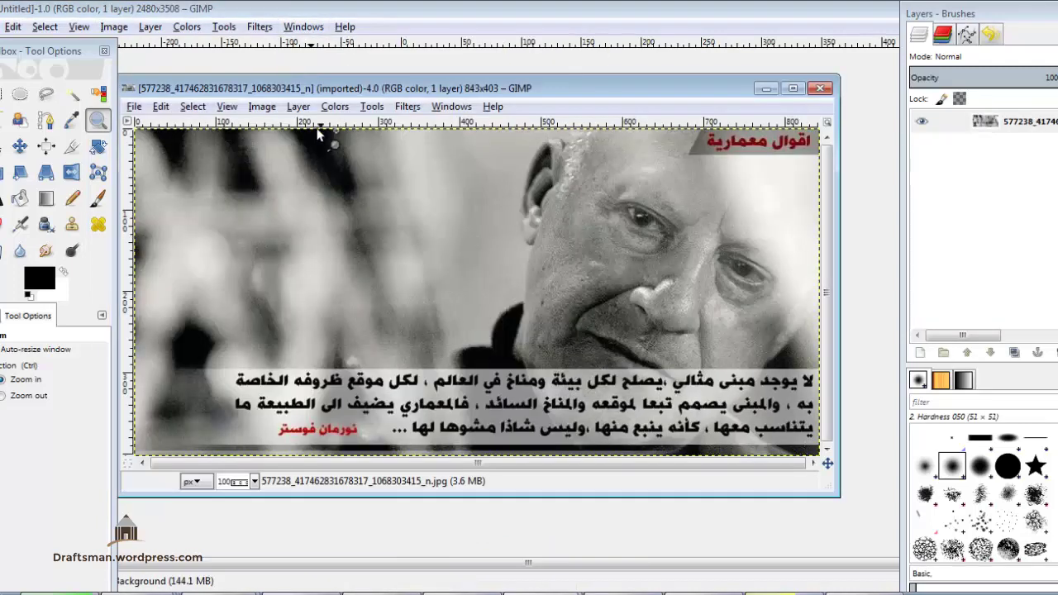
left_click(793, 88)
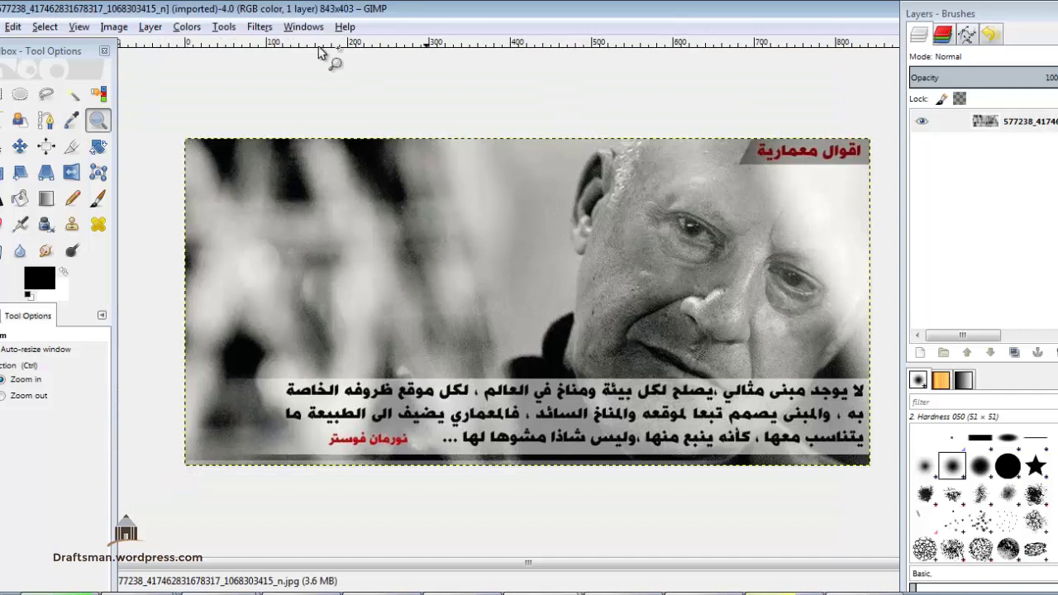
left_click(113, 27)
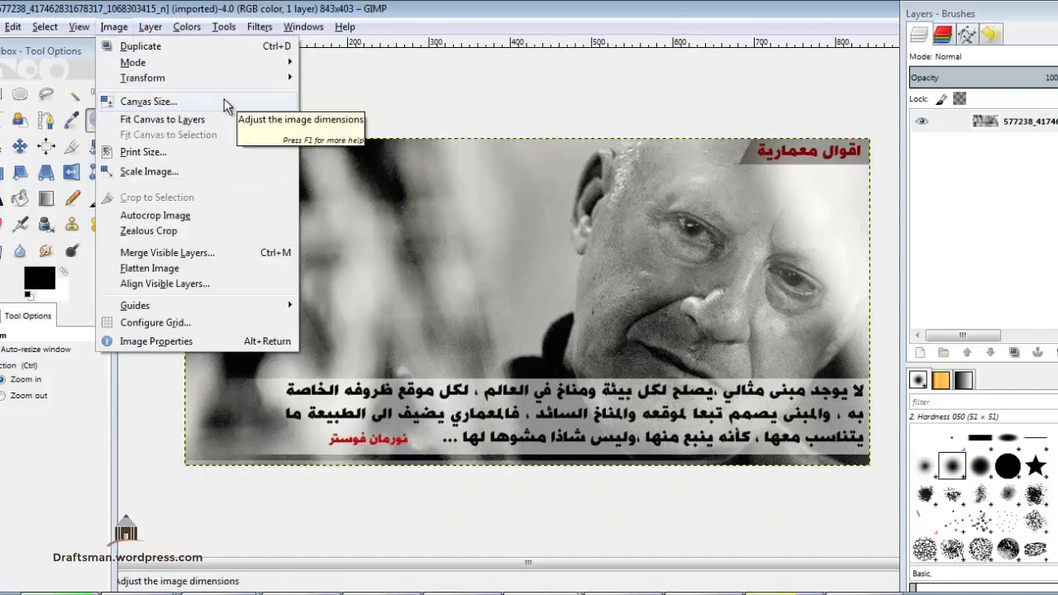
mouse_move(143, 78)
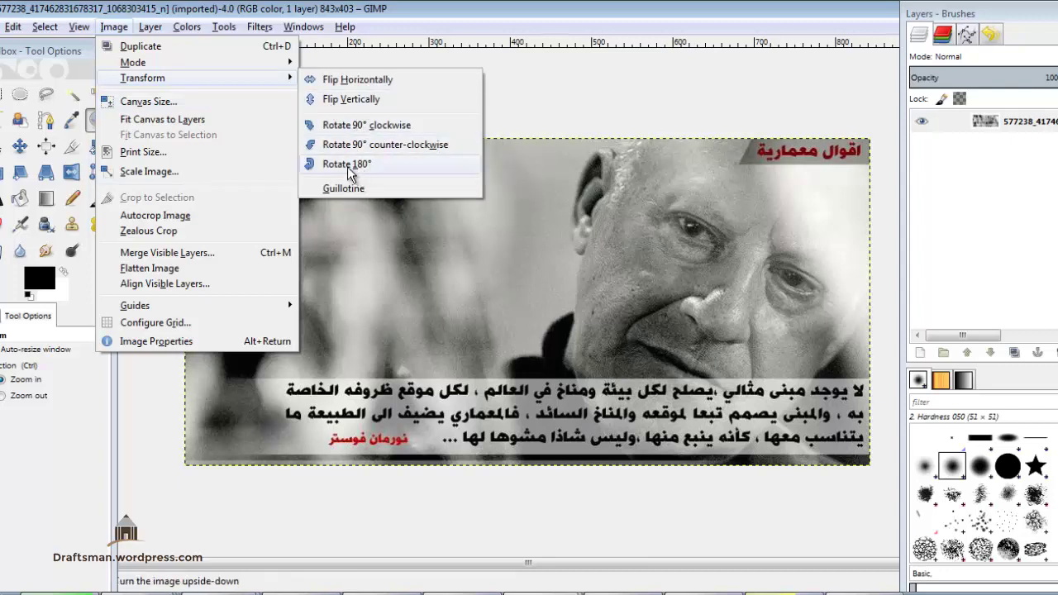
Step: Rotate the photo 90° clockwise and then 180°, giving a 403×843 portrait
left_click(369, 125)
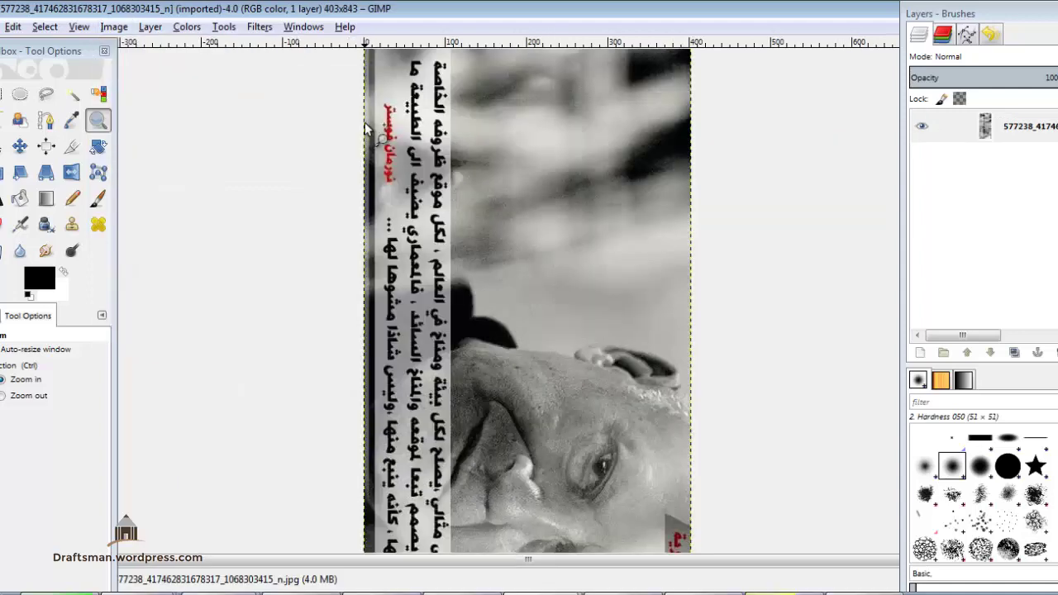
left_click(116, 26)
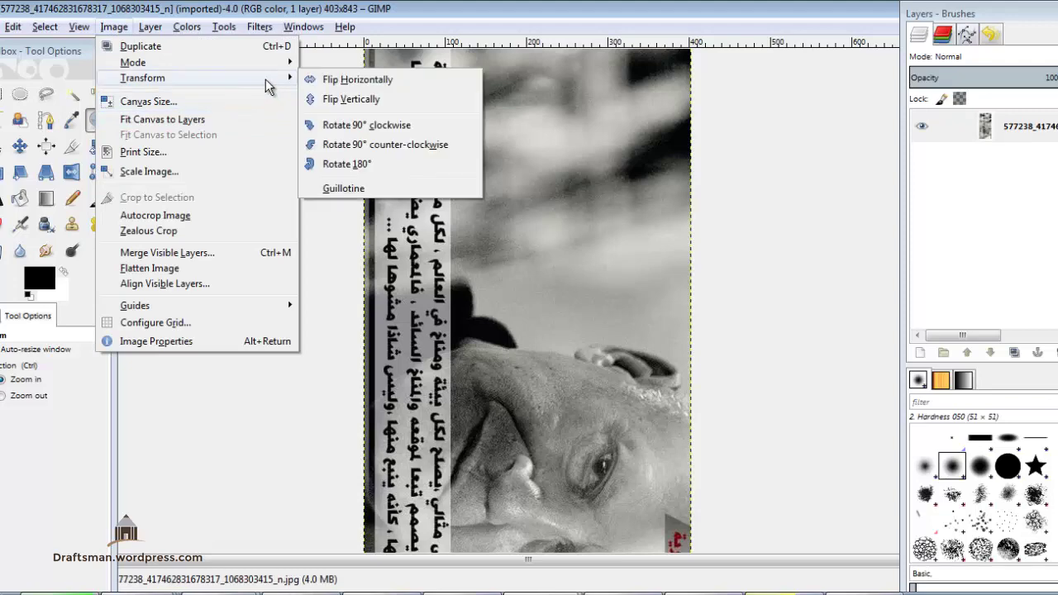
left_click(369, 163)
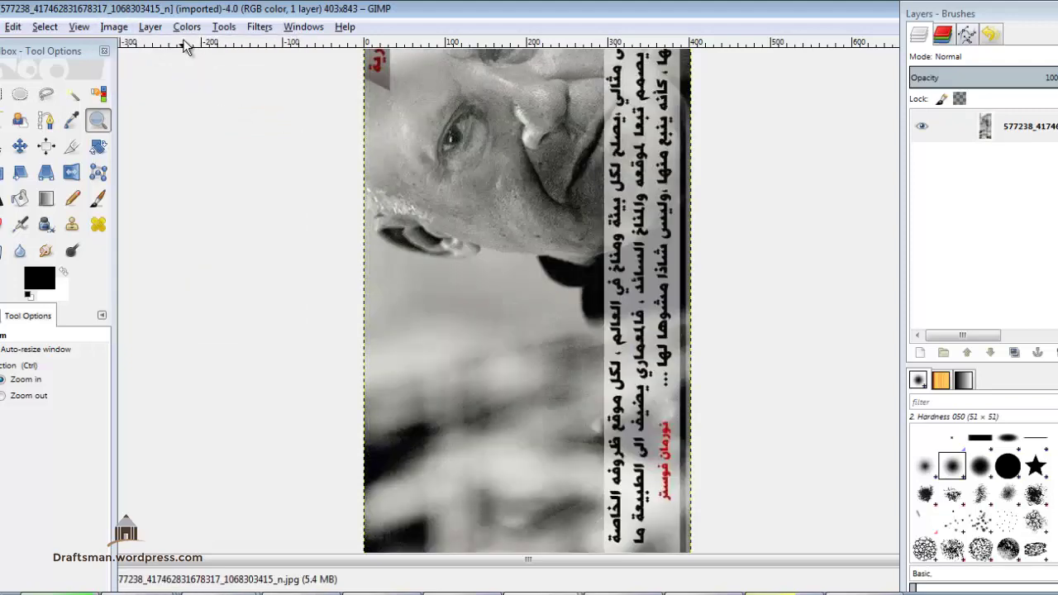
left_click(124, 29)
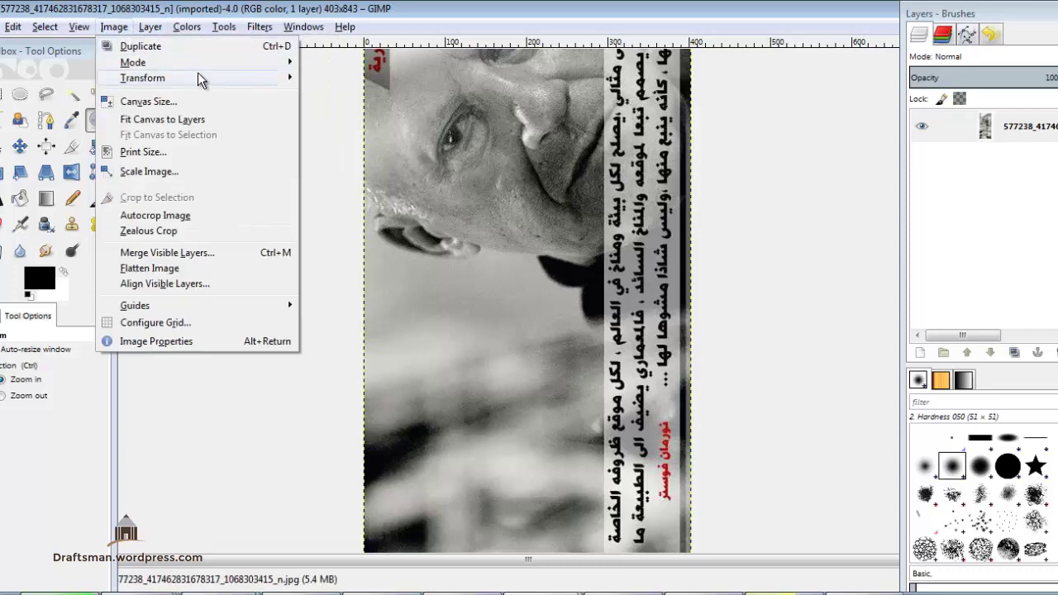
mouse_move(142, 78)
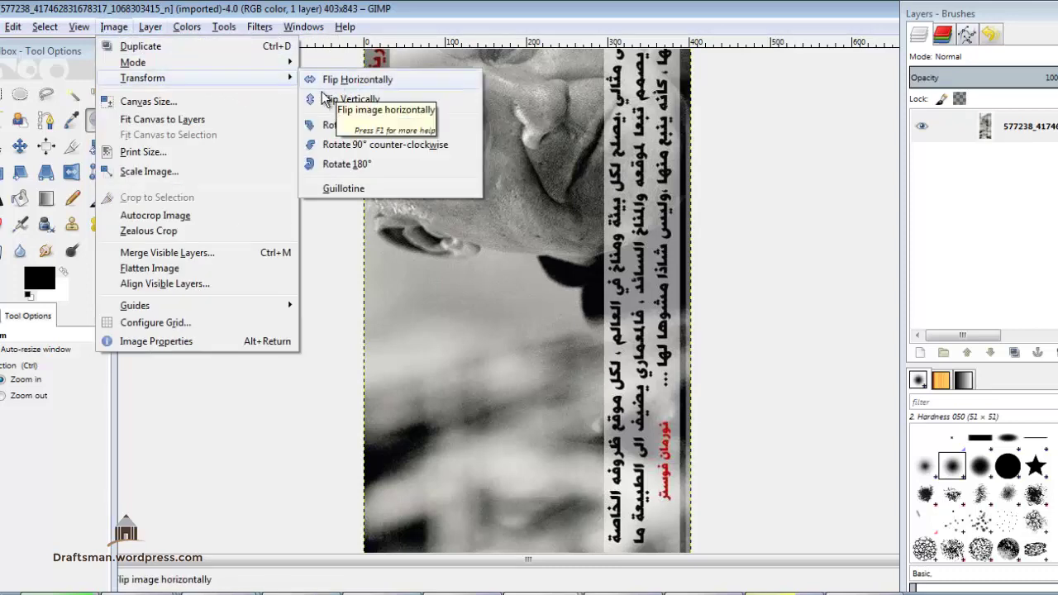
Step: Set the canvas height to 408 and width to 373, centre the photo, and resize
left_click(245, 103)
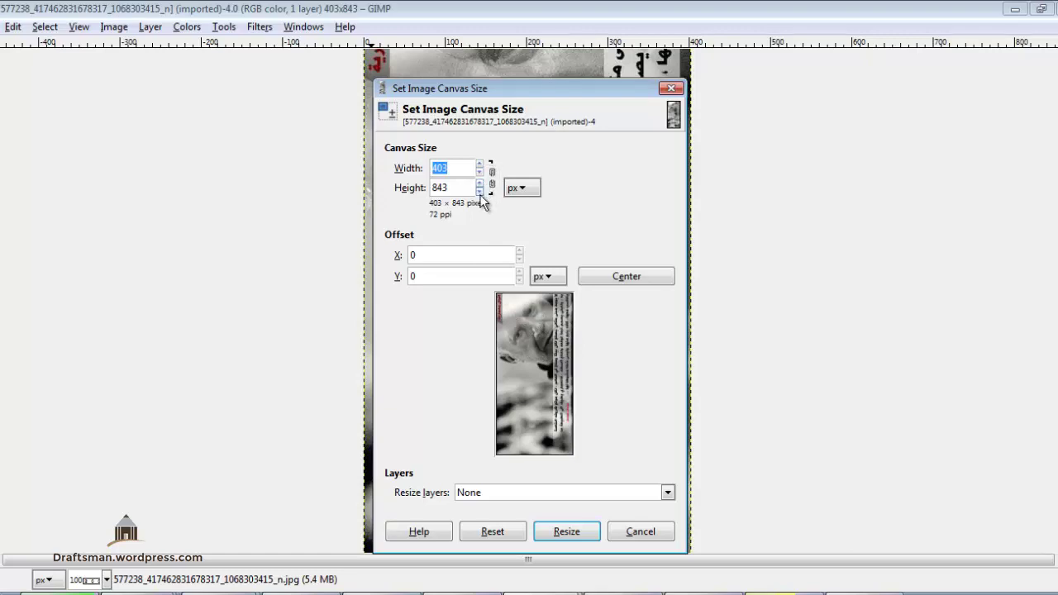
left_click_drag(479, 191, 481, 199)
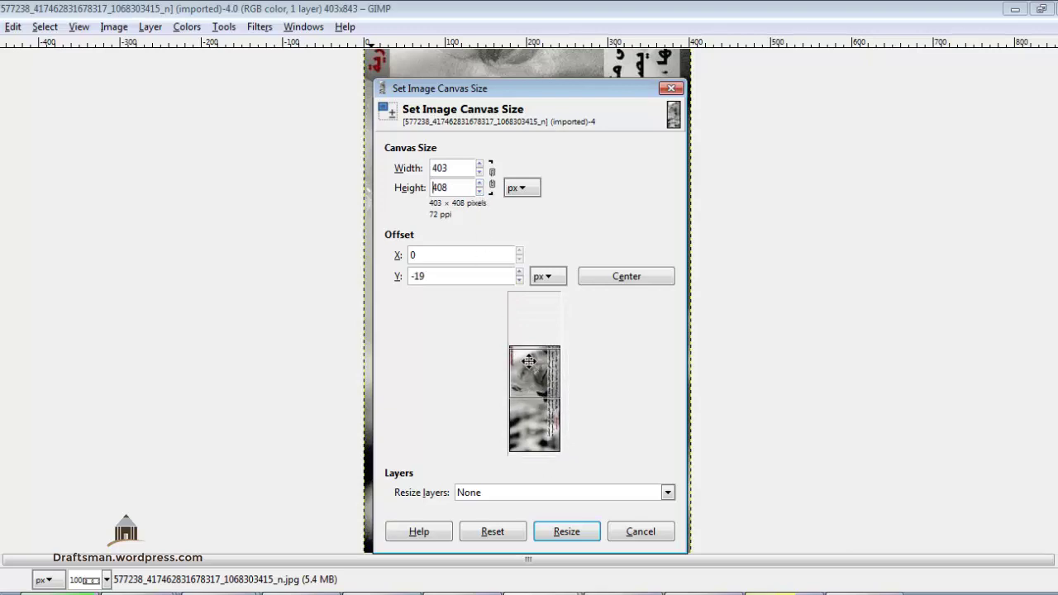
left_click_drag(534, 366, 537, 285)
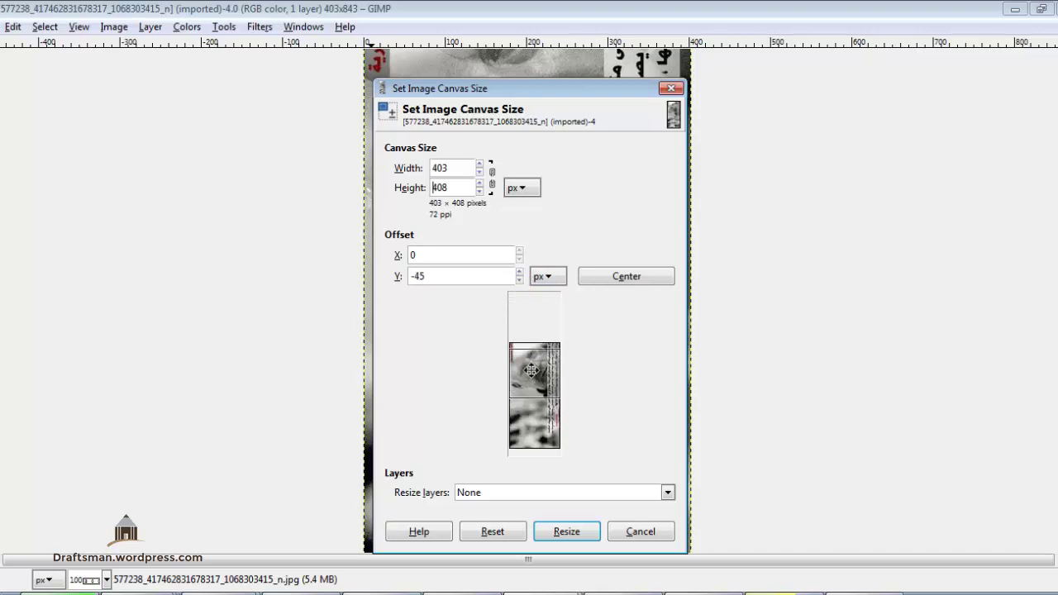
left_click_drag(534, 320, 516, 325)
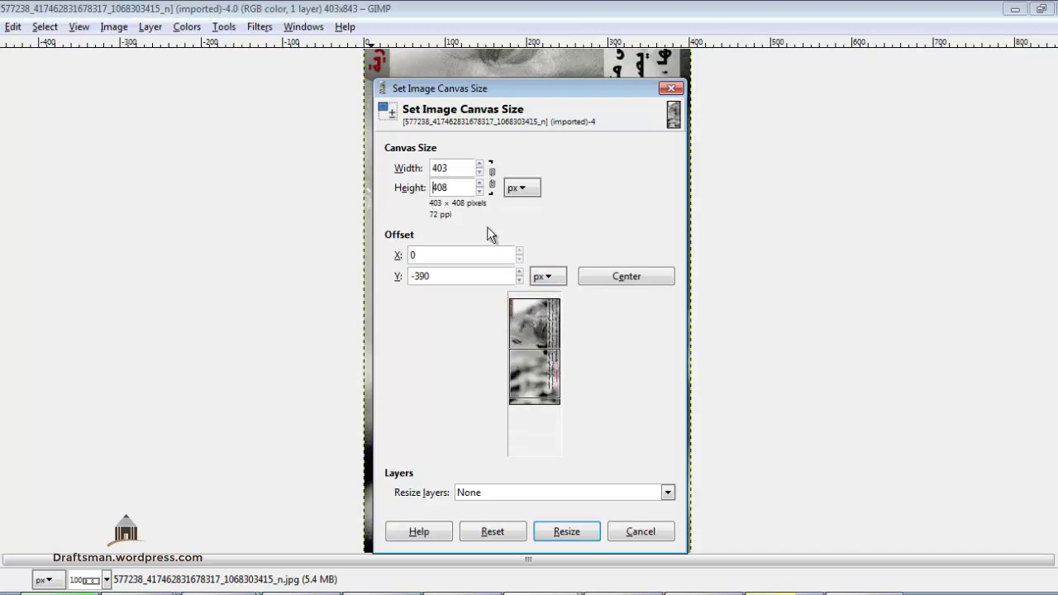
left_click(479, 172)
left_click(479, 172)
left_click_drag(480, 171, 482, 164)
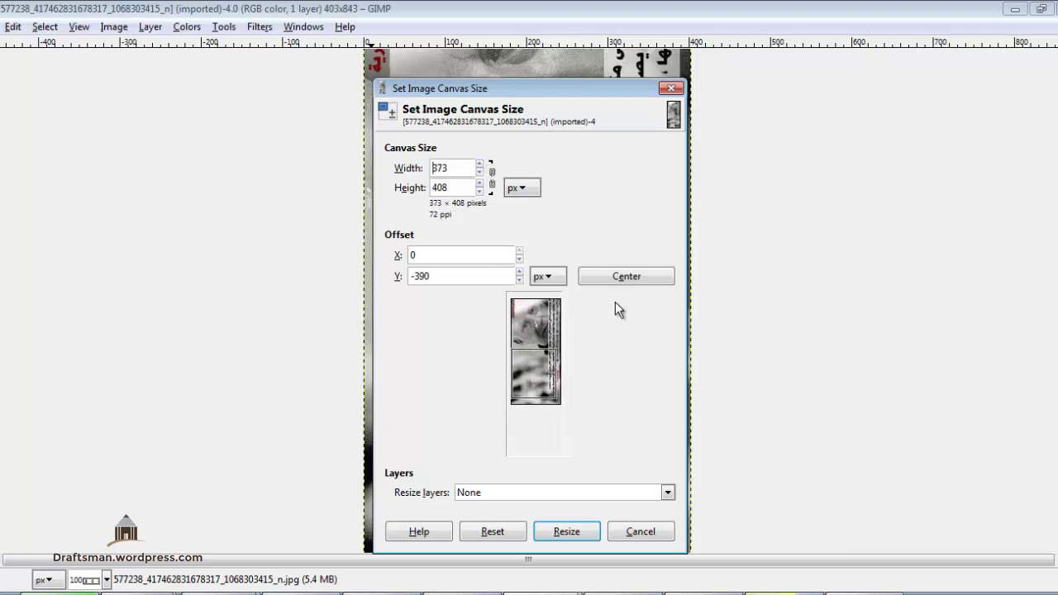
left_click(601, 278)
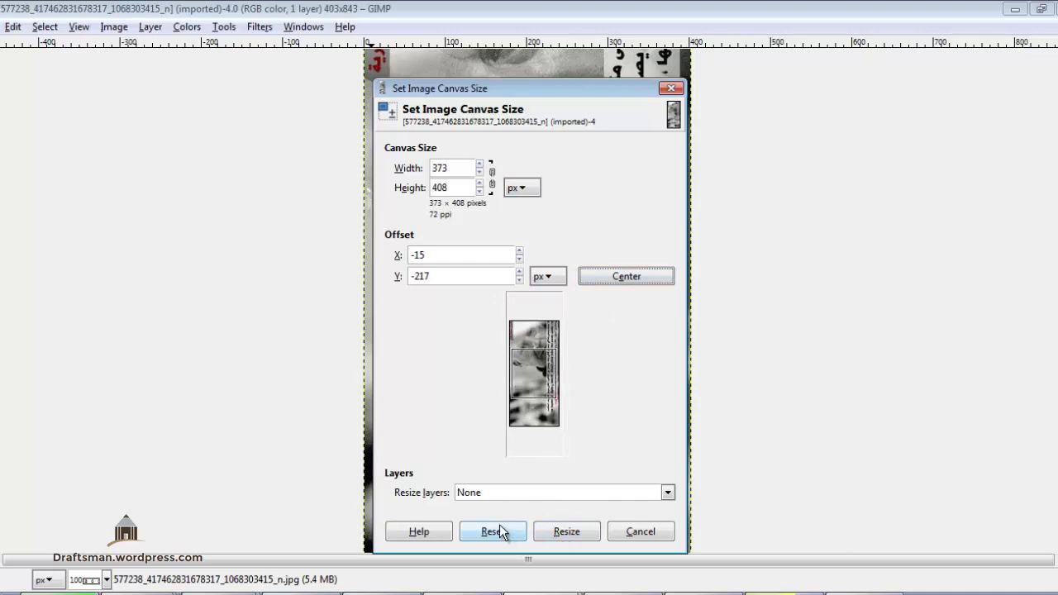
left_click(568, 530)
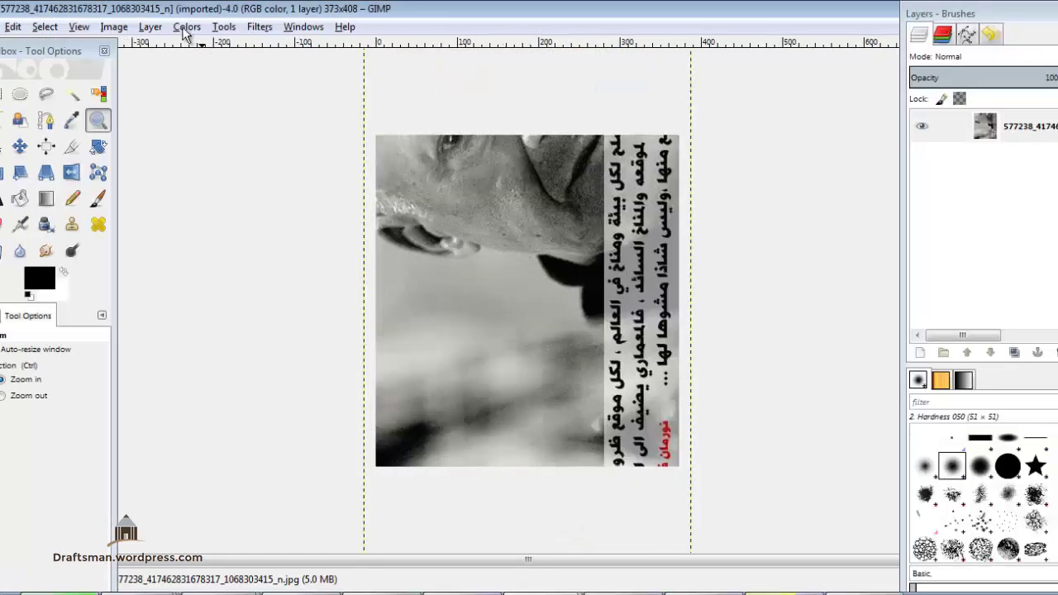
Step: Open the Image menu to reach Scale Image
left_click(116, 28)
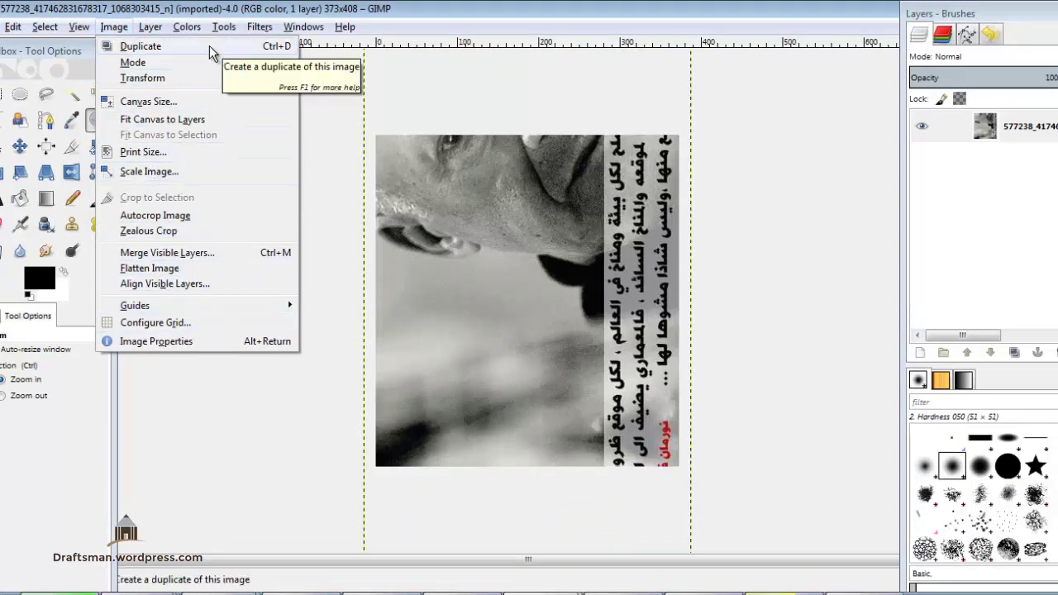
Step: Scale the image with the chain linked down to 171×187 pixels
left_click(186, 174)
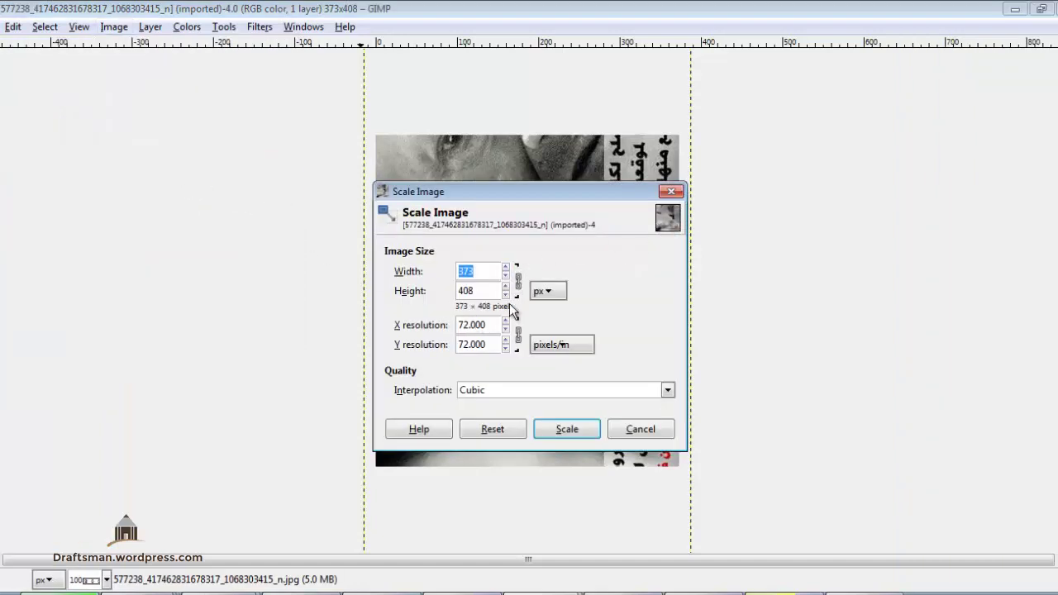
left_click(506, 276)
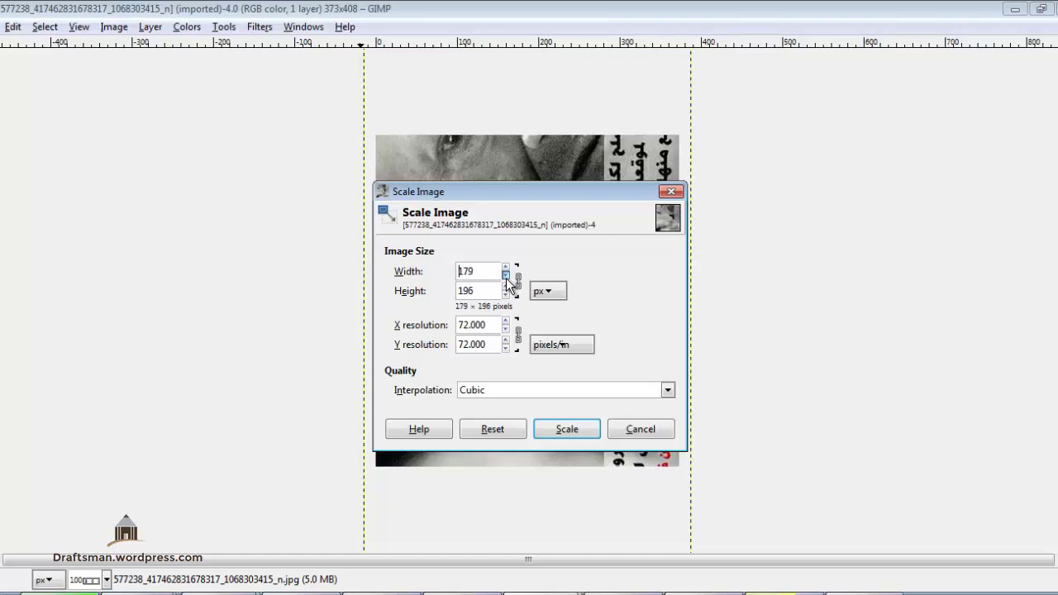
left_click_drag(507, 281, 504, 265)
left_click(549, 427)
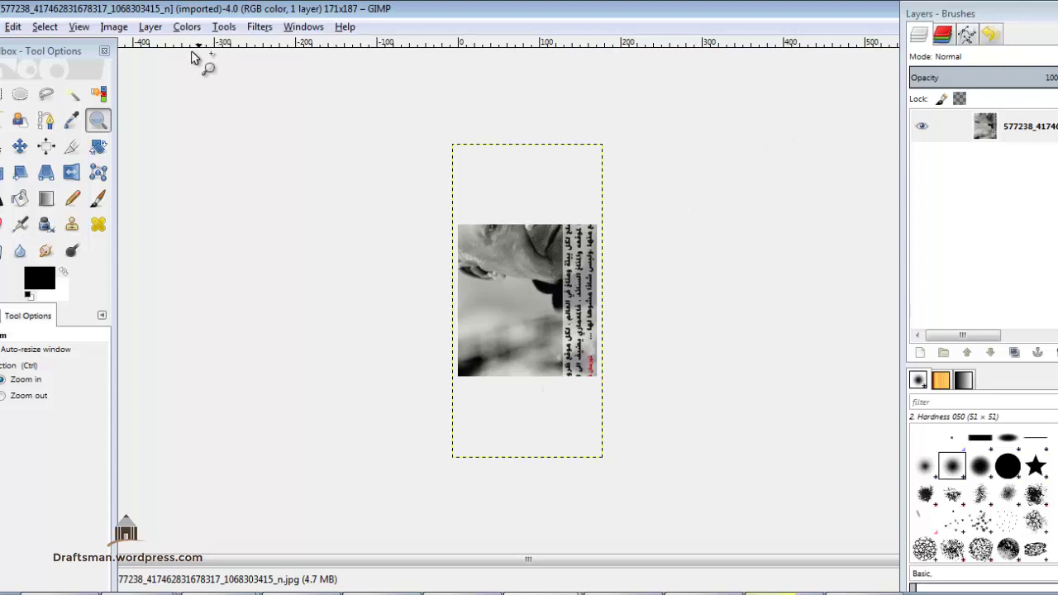
Step: Open File > Revert to show the Revert Image confirmation for the quote photo
left_click(115, 26)
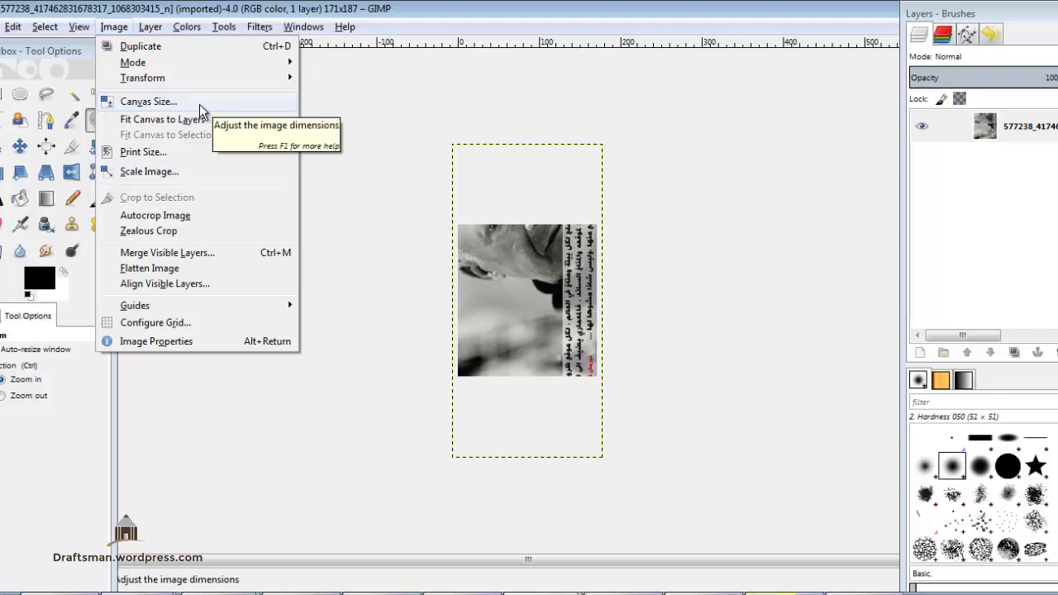
left_click(353, 181)
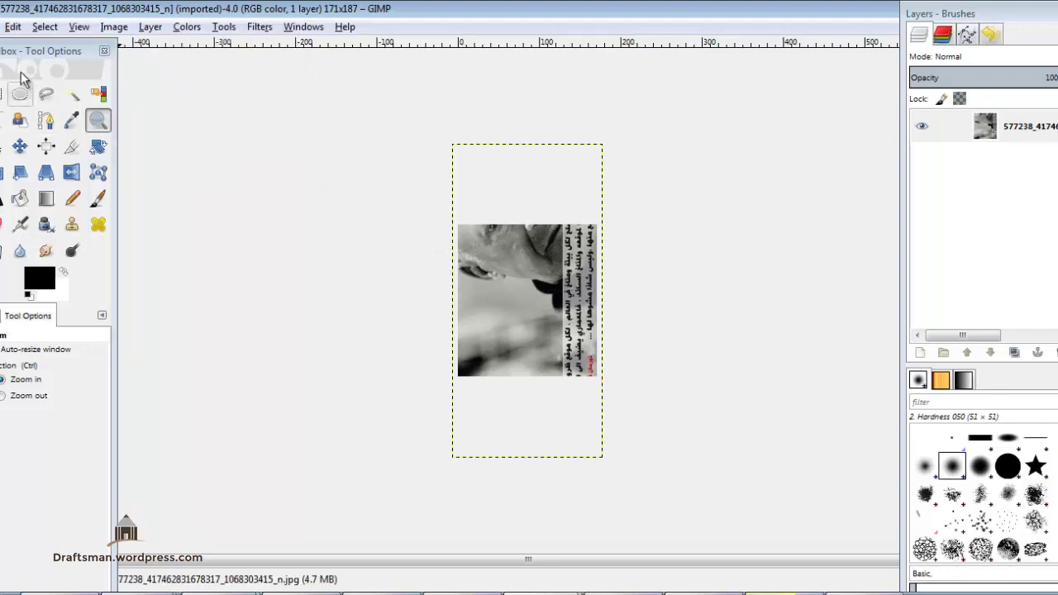
left_click(4, 27)
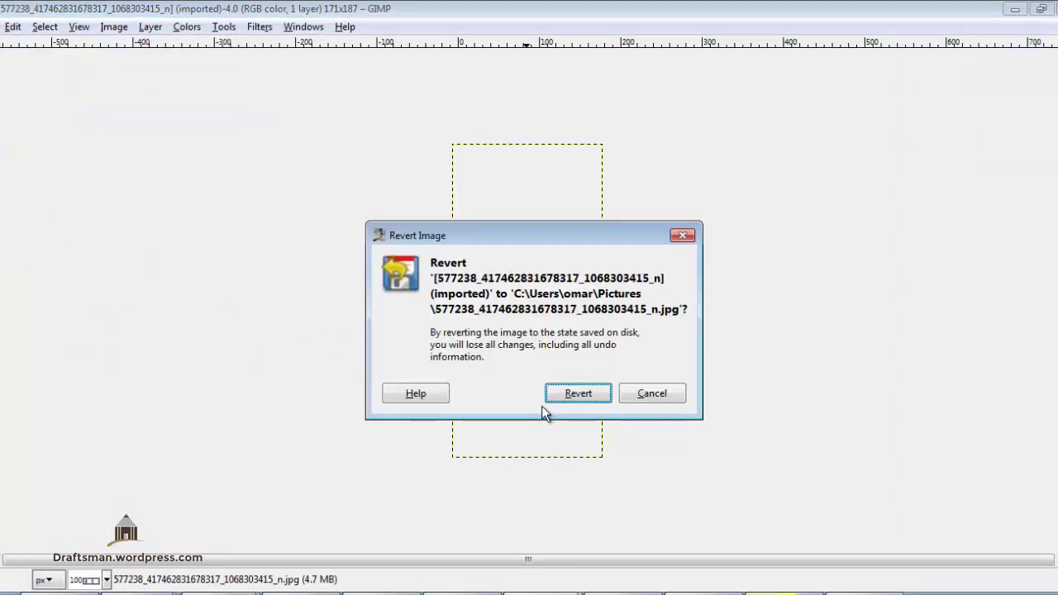
Step: Confirm the revert, answer the RGB working-space prompt, and view the 843×403 original at 100%
left_click(556, 395)
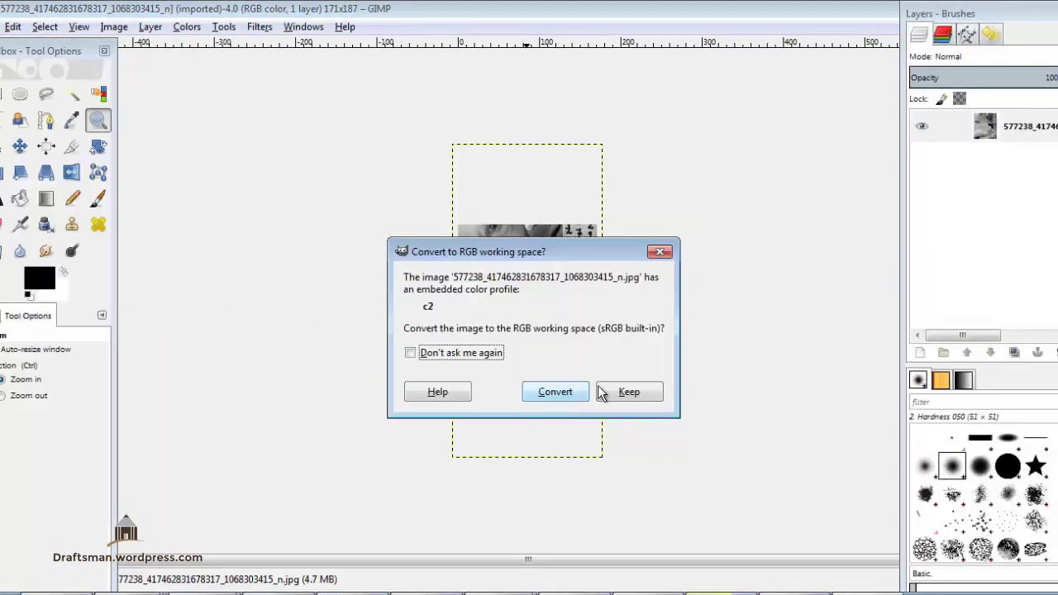
left_click(607, 392)
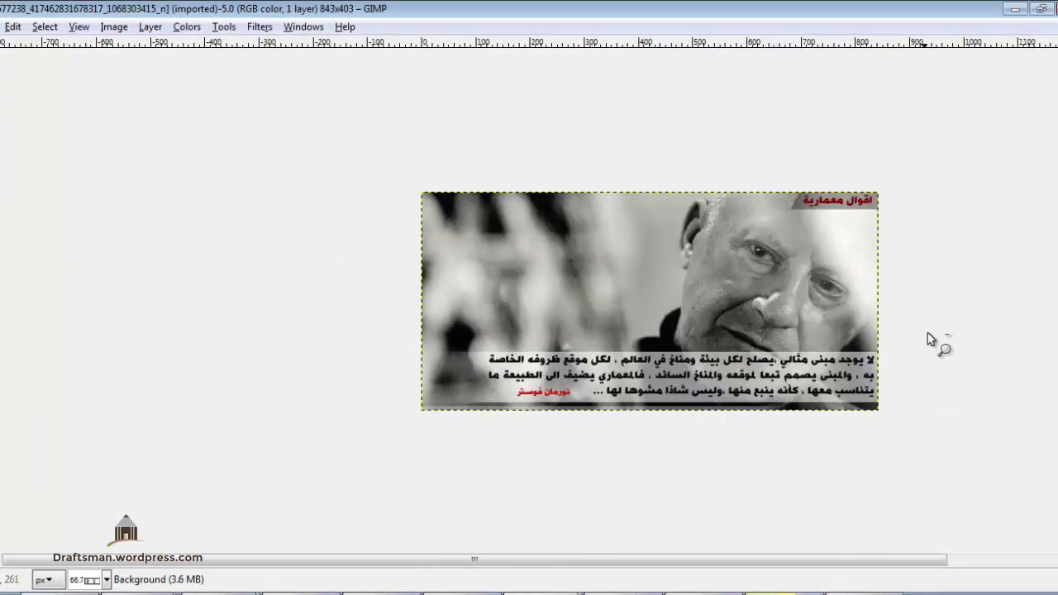
left_click(934, 333)
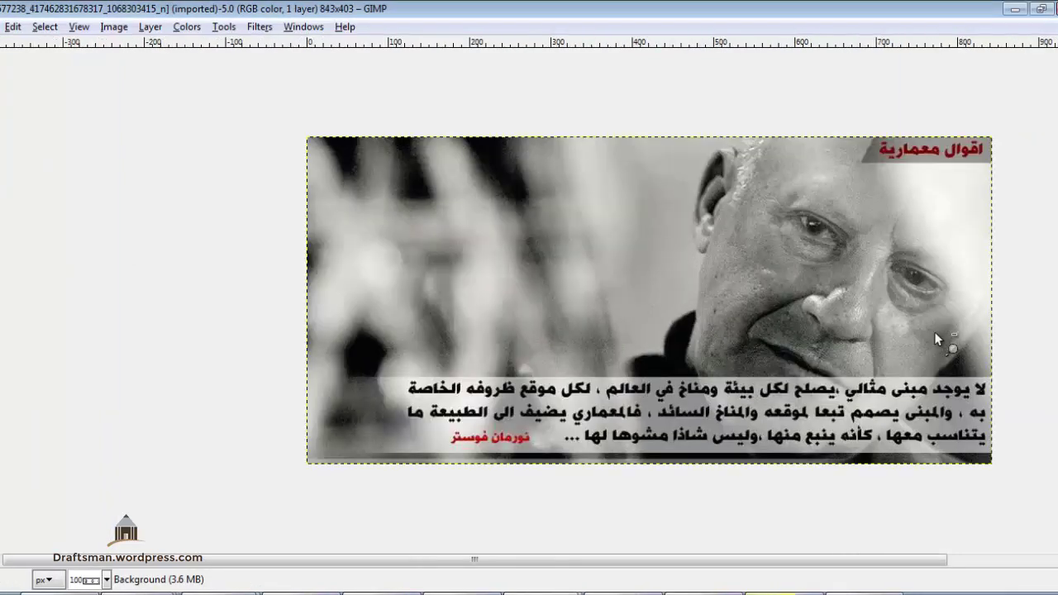
scroll(938, 558, "right", 1)
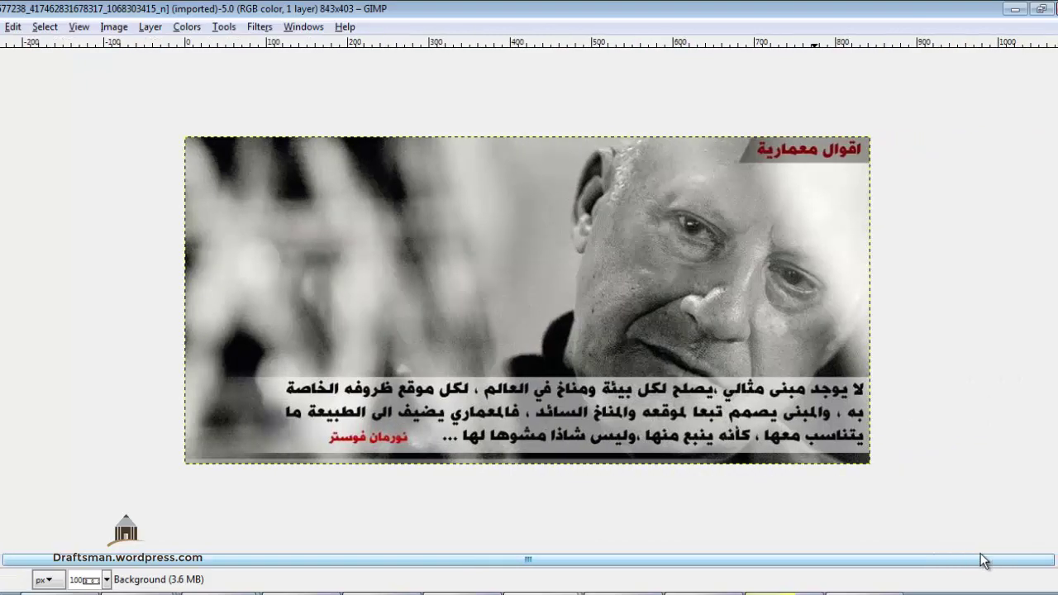